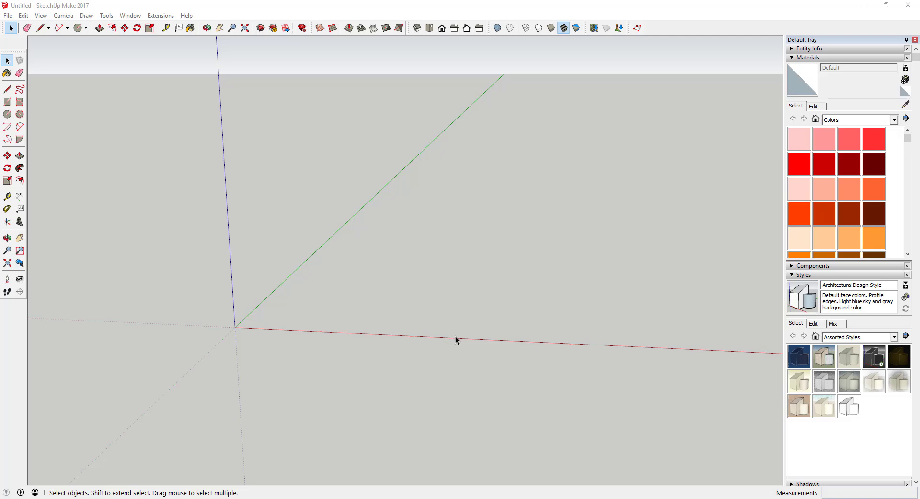
Draw a circle of about 2' 2 1/2" radius centred on the origin, after one cancelled attempt
middle_click_drag(331, 327, 373, 299)
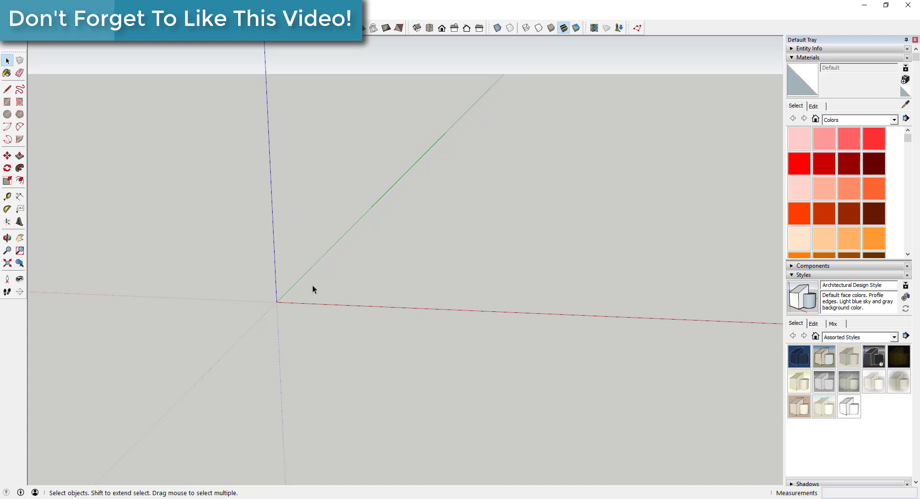
middle_click_drag(320, 294, 281, 290)
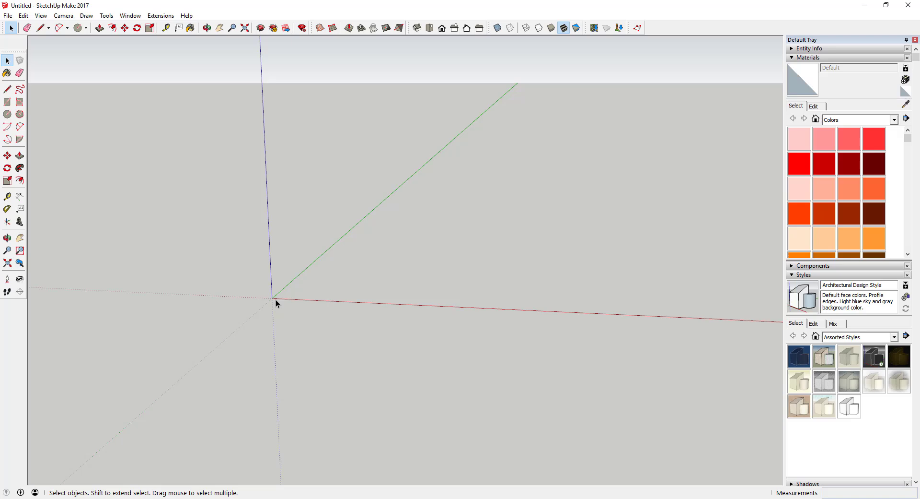
key("c")
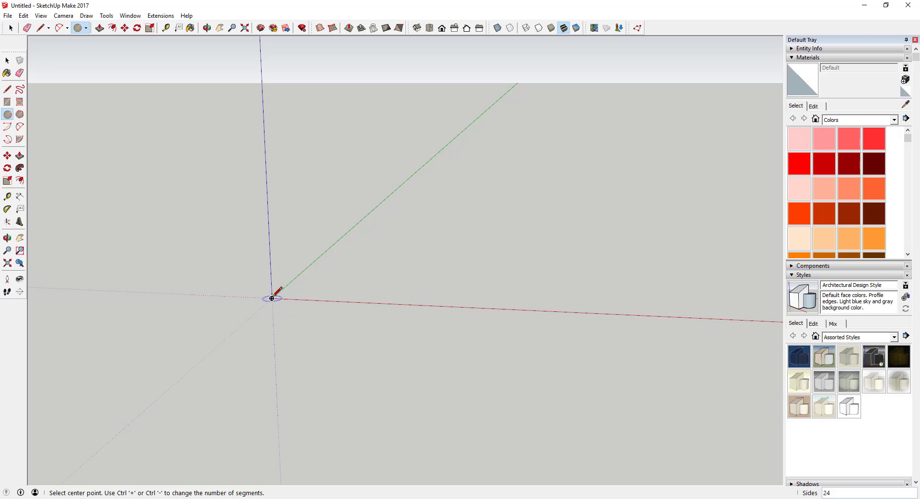
left_click(273, 297)
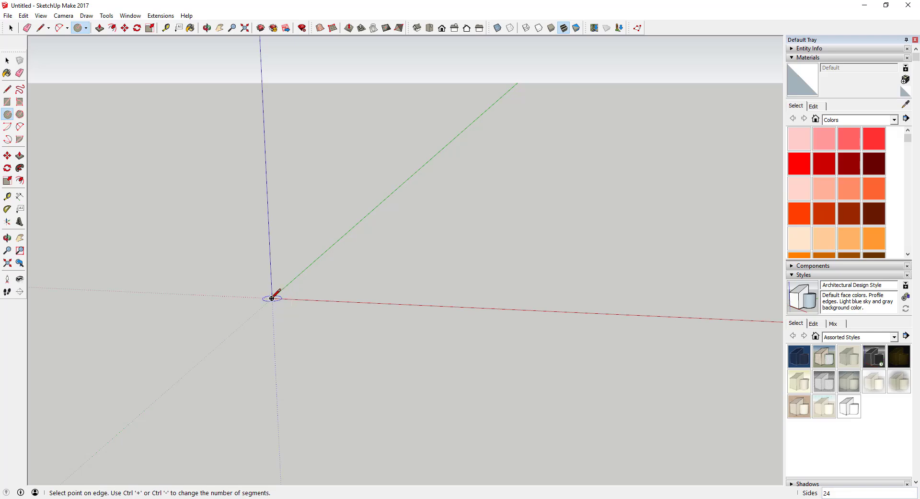
key("space")
middle_click_drag(286, 295, 280, 300)
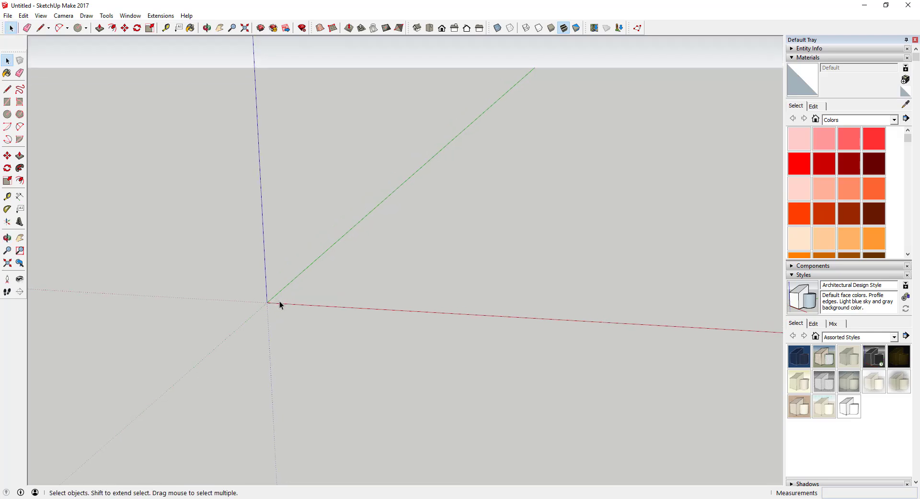
key("c")
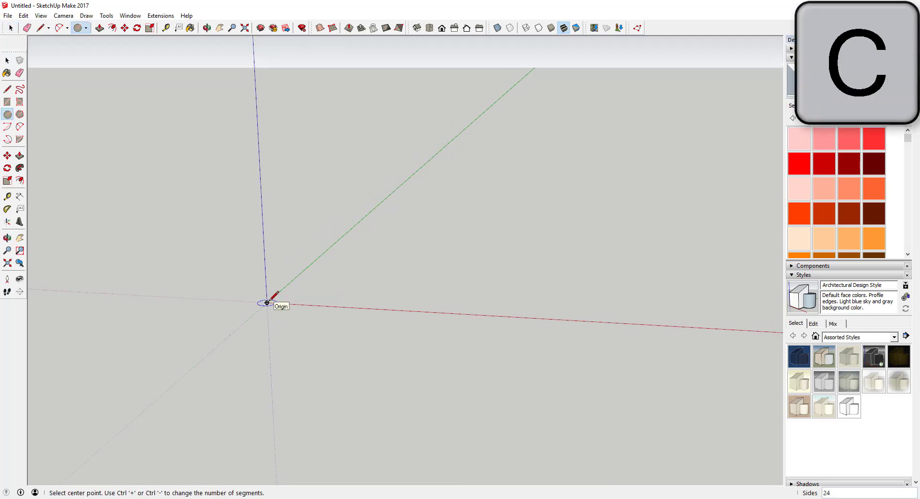
middle_click_drag(271, 297, 264, 310)
left_click(264, 310)
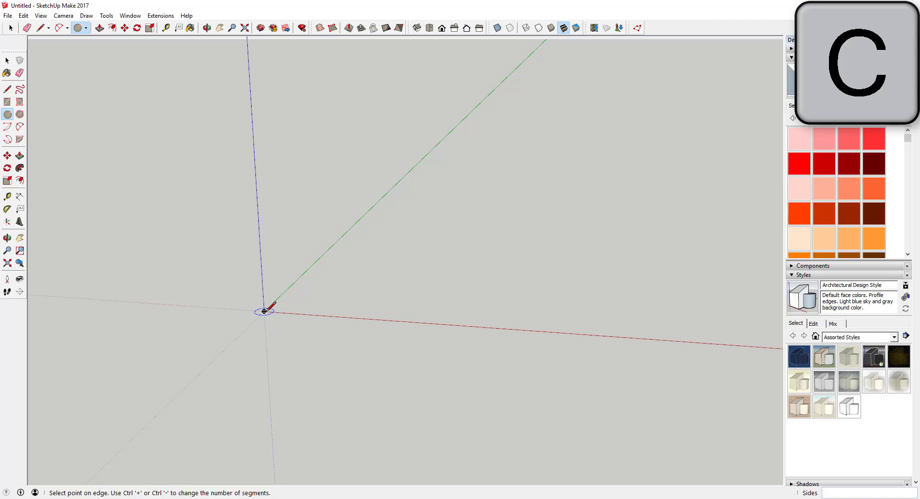
left_click(316, 319)
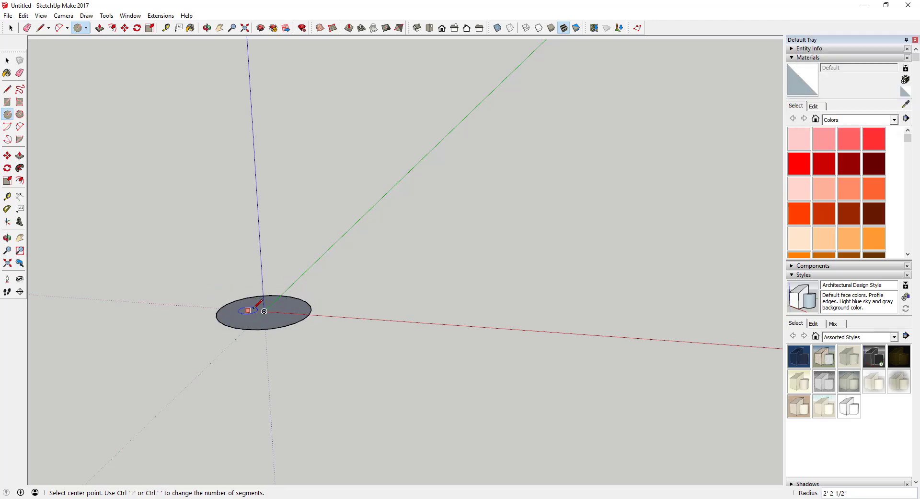
Draw a vertical line from the circle's centre up the blue axis
key("l")
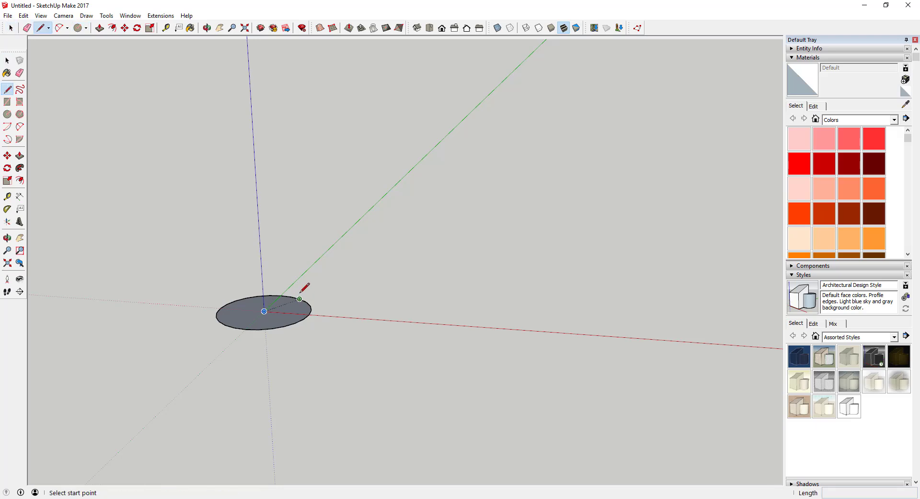
key("l")
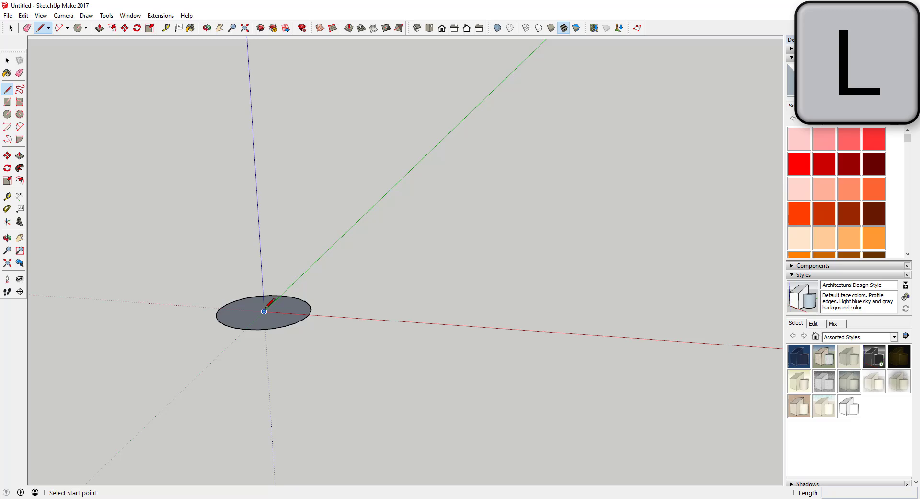
left_click(264, 310)
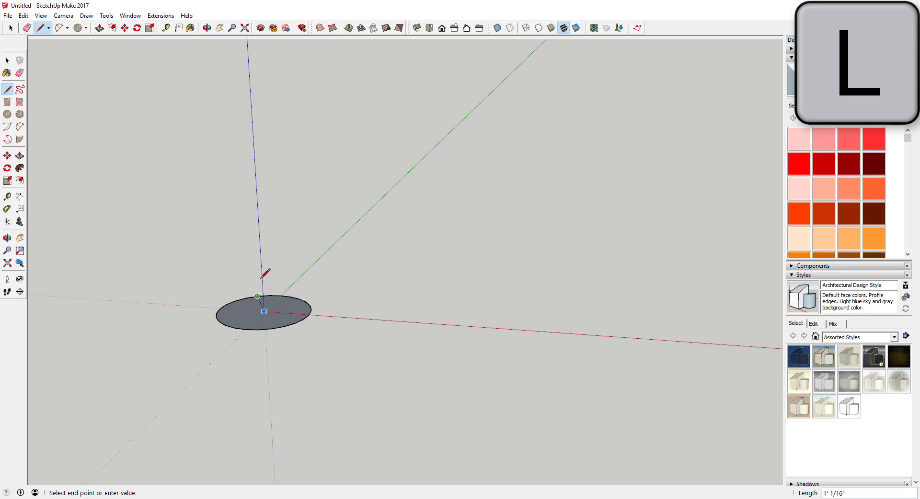
left_click(259, 205)
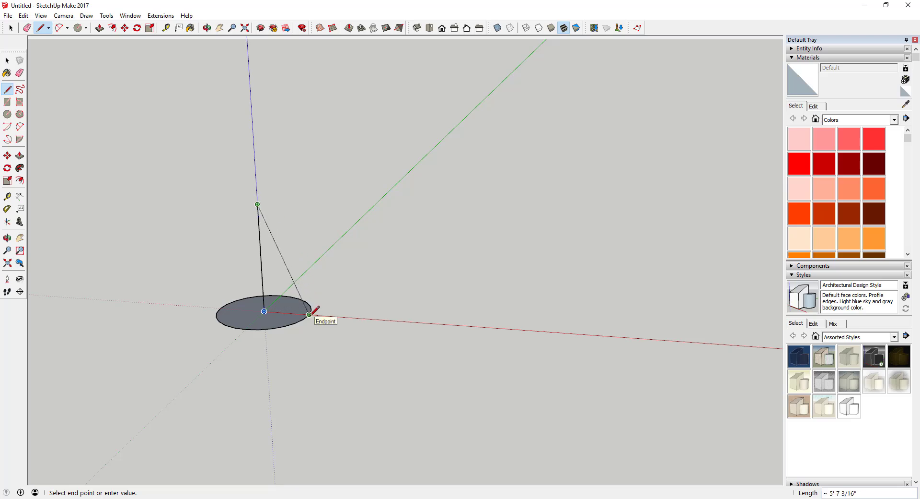
key("Escape")
Complete the triangle with a sloping edge to the rim and a closing line to the centre
left_click(257, 204)
left_click(309, 314)
left_click(264, 310)
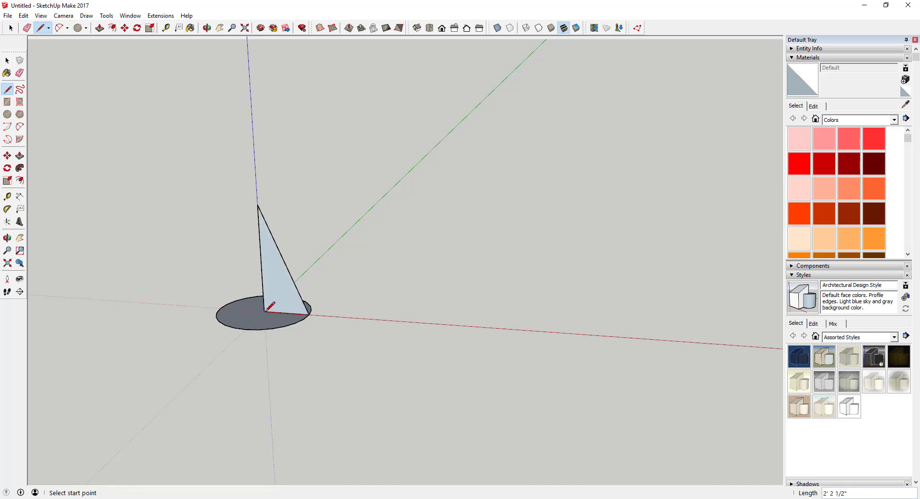
key("space")
middle_click_drag(275, 268, 282, 280)
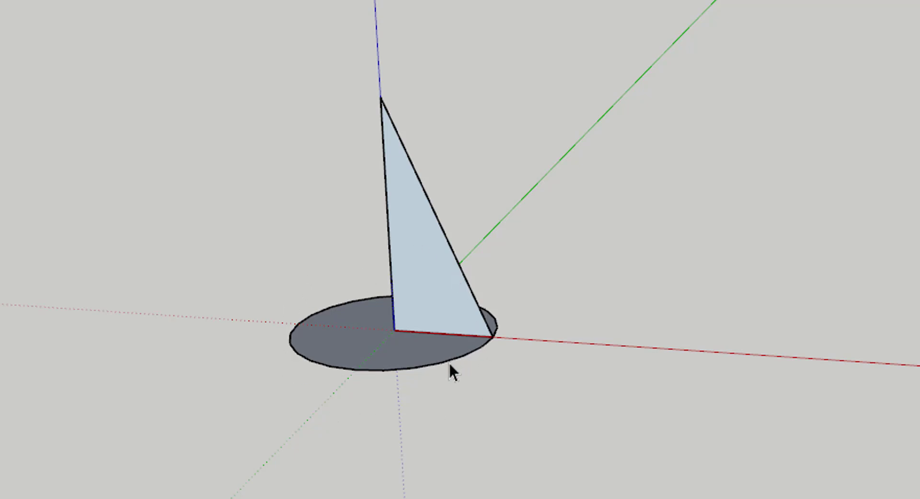
Select the base circle's outline as the Follow Me path
left_click(446, 362)
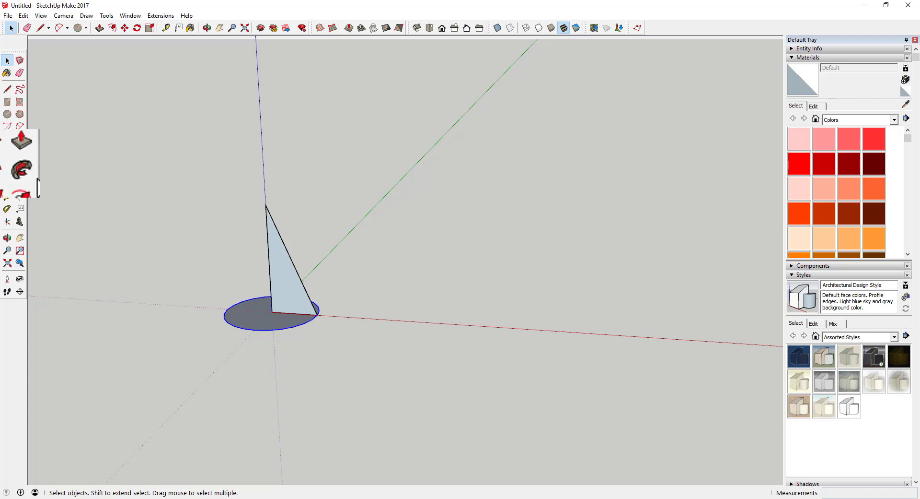
Sweep the triangular face around the circle with Follow Me to form a solid cone
left_click(19, 179)
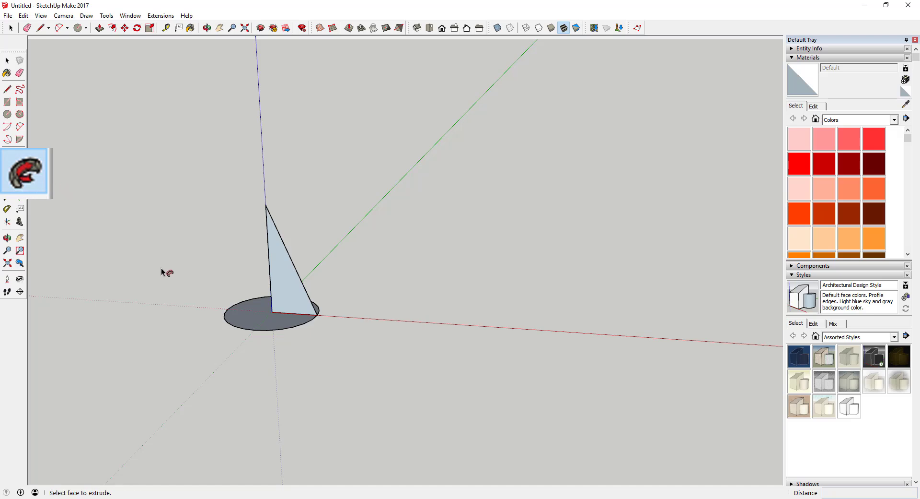
left_click(287, 282)
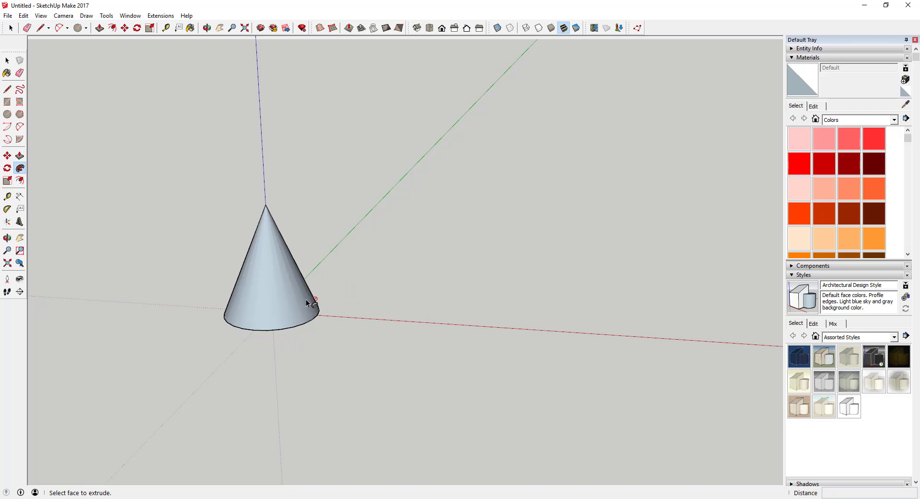
mouse_move(306, 302)
middle_mouse_down()
mouse_move(275, 182)
mouse_move(246, 279)
middle_mouse_up()
Reverse the cone's faces so the white front side shows outward
left_click(277, 259)
right_click(277, 259)
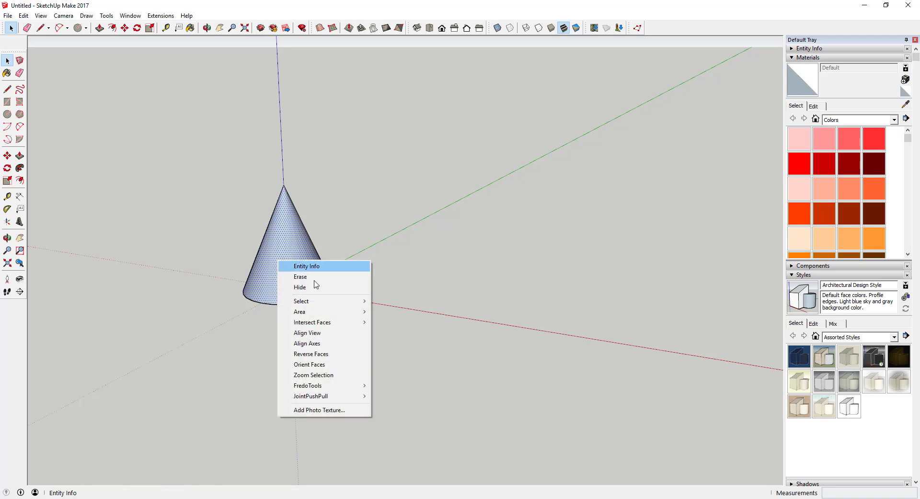
left_click(311, 354)
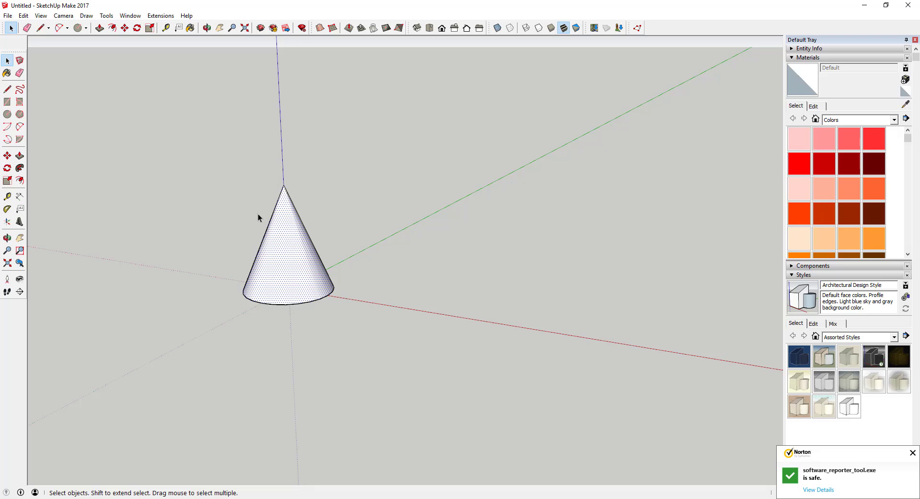
Move the cone's base edge straight up the blue axis to shorten the cone
left_click_drag(228, 272, 353, 322)
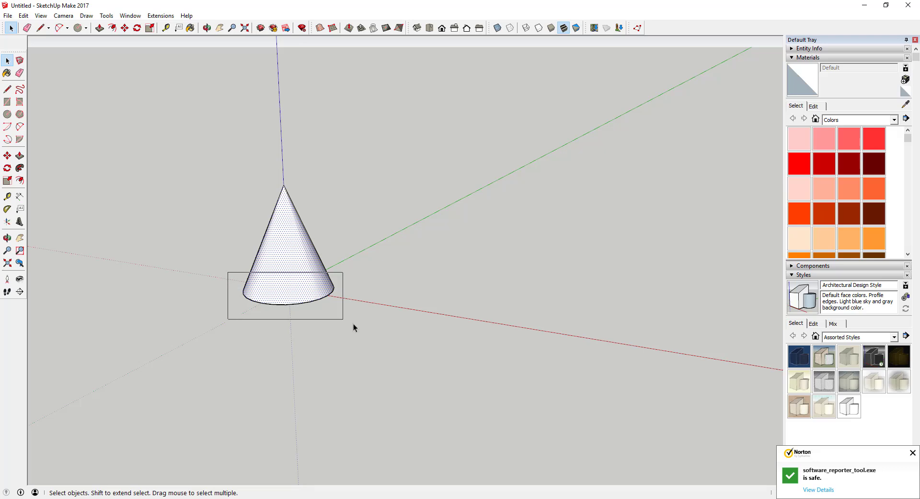
middle_click_drag(331, 280, 237, 251)
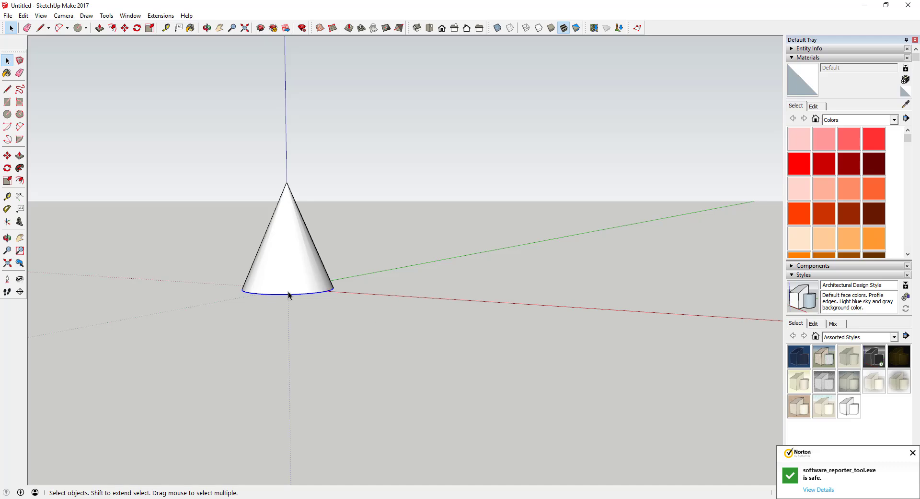
key("m")
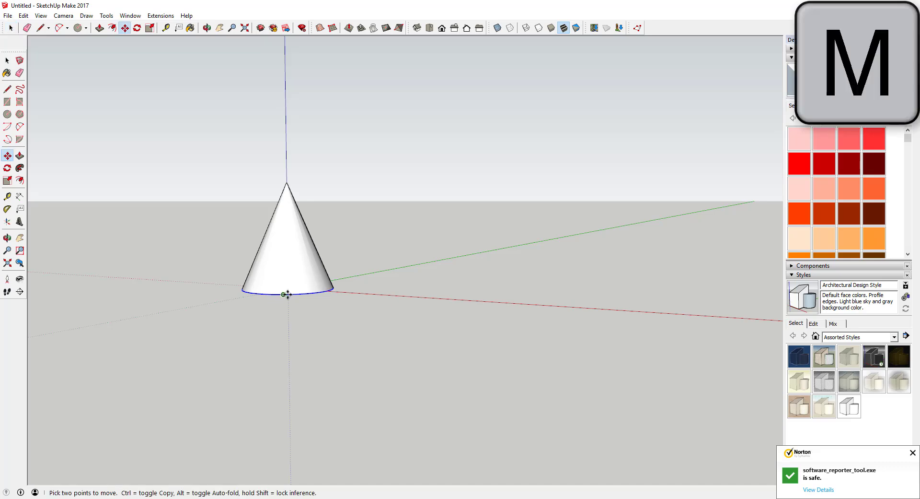
mouse_move(280, 294)
left_mouse_down()
mouse_move(286, 224)
mouse_move(283, 252)
left_mouse_up()
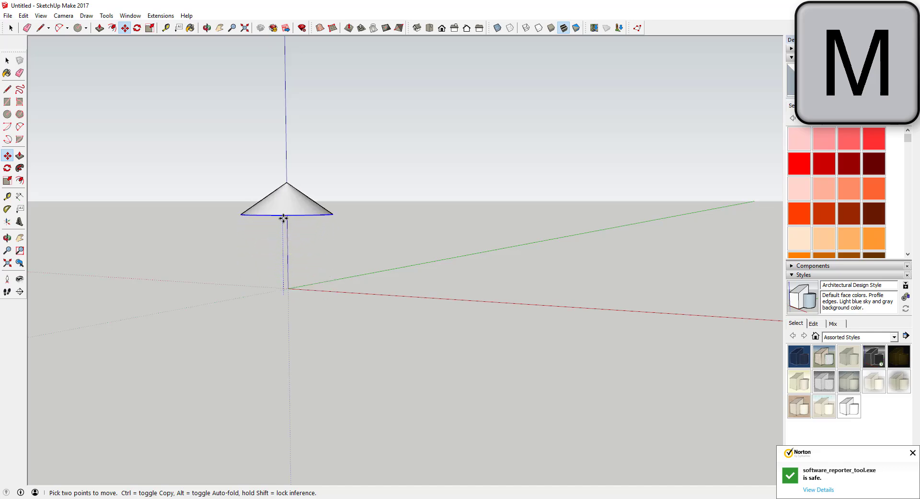
left_click(284, 252)
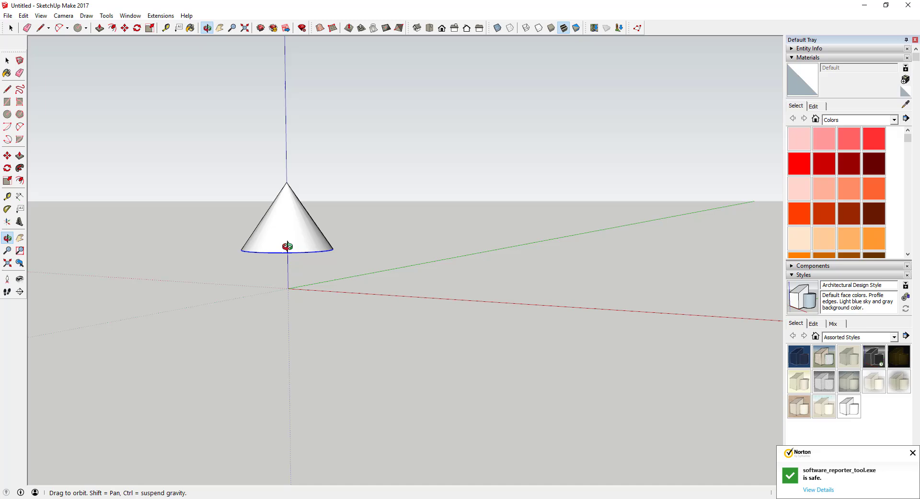
middle_click_drag(284, 253, 269, 316)
key("space")
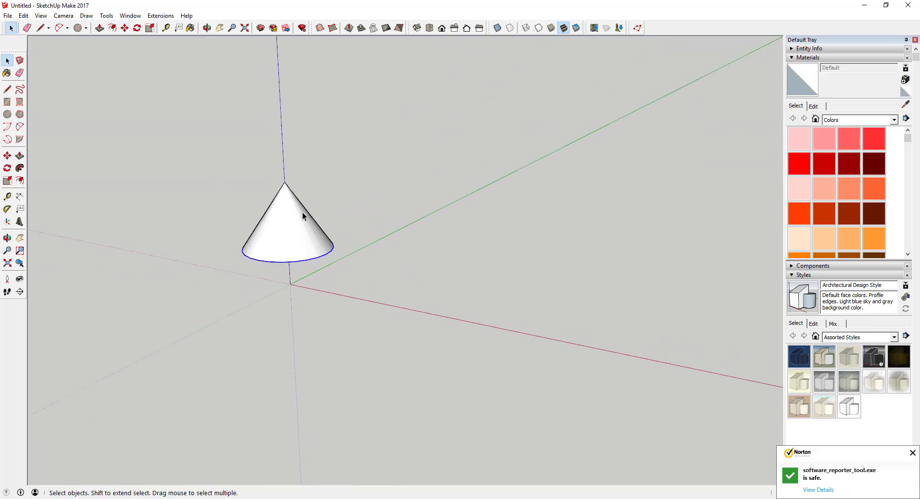